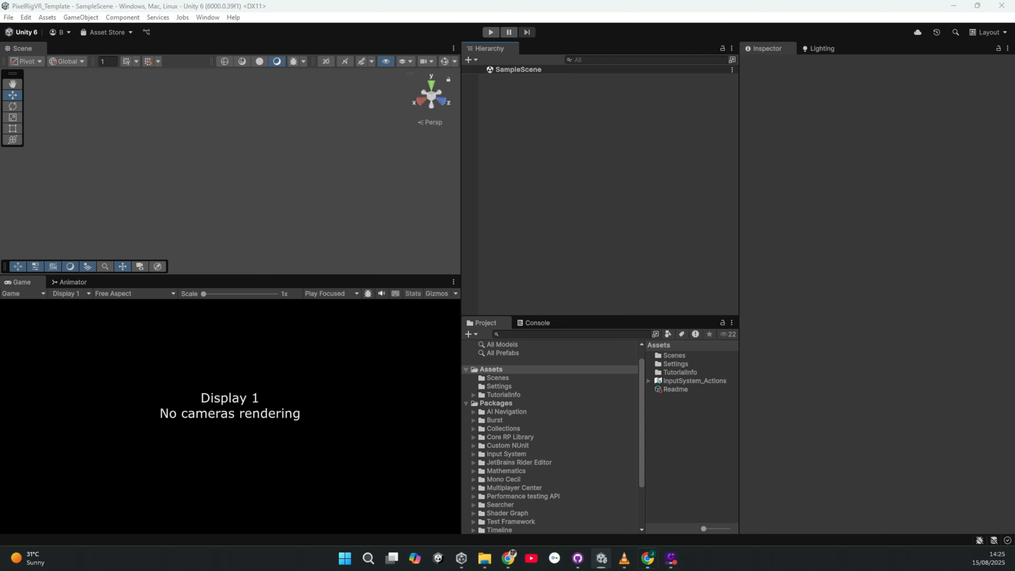
- View the VRTK v4 Tilia Package Importer page on the Asset Store and return to the Unity project
{"action": "left_click_drag", "start_coordinate": [0, 240], "coordinate": [547, 66]}
{"action": "double_click", "coordinate": [543, 60]}
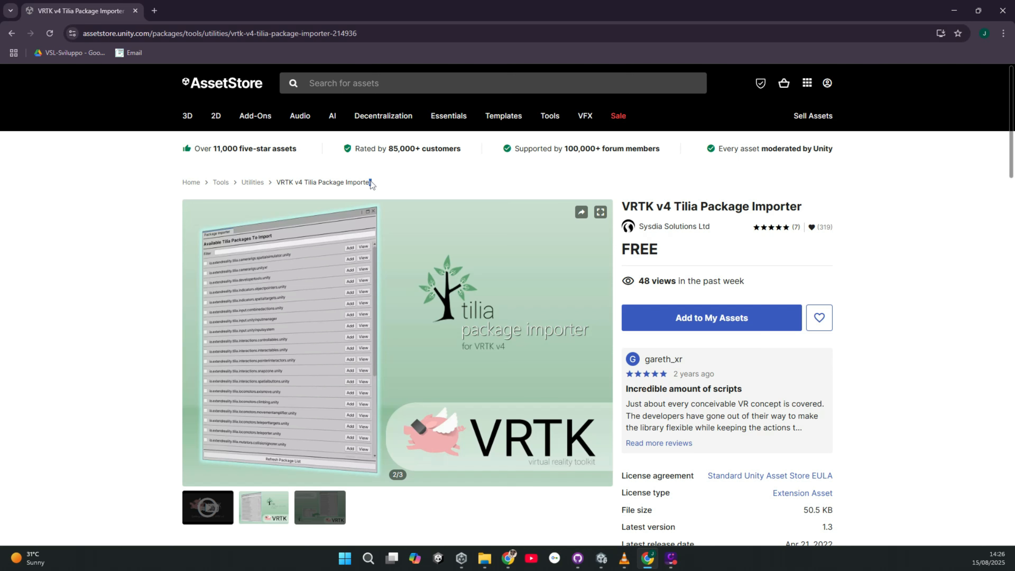
{"action": "left_click_drag", "start_coordinate": [372, 182], "coordinate": [278, 185]}
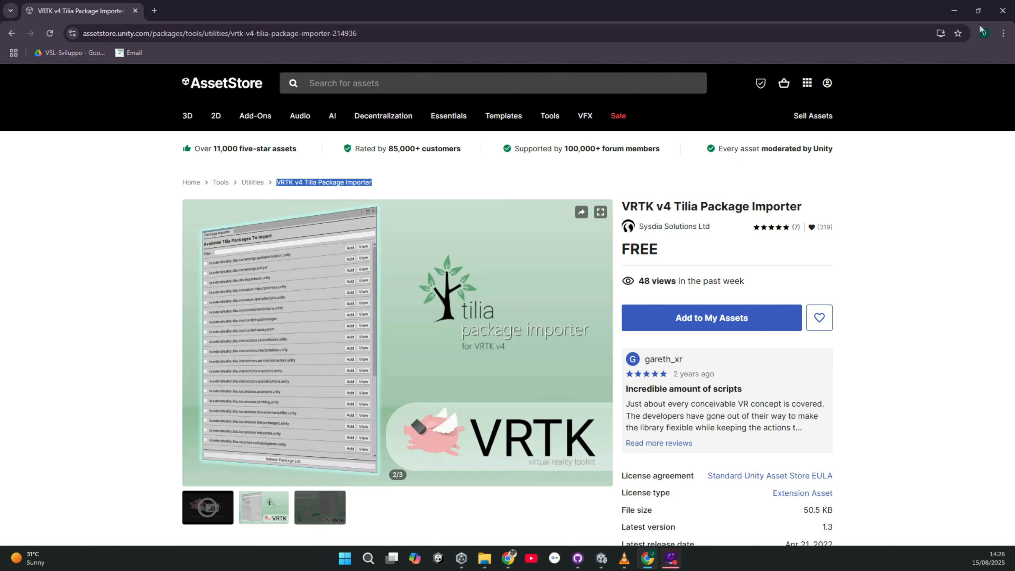
{"action": "left_click", "coordinate": [670, 558]}
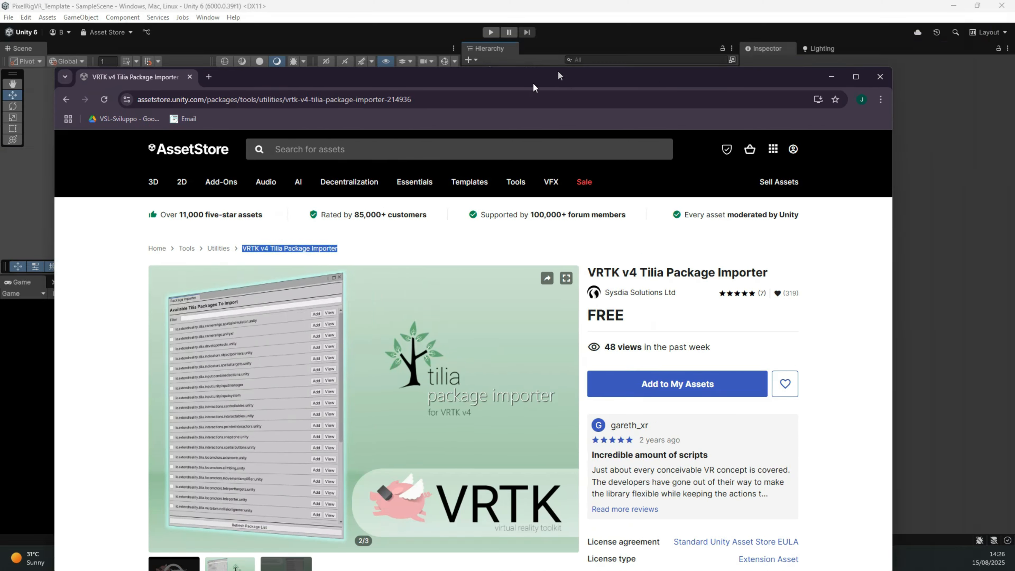
- Find VRTK v4 Tilia Package Importer in My Assets by searching "vrtk" and import version 1.3 with all its files into the project
{"action": "left_click", "coordinate": [207, 17]}
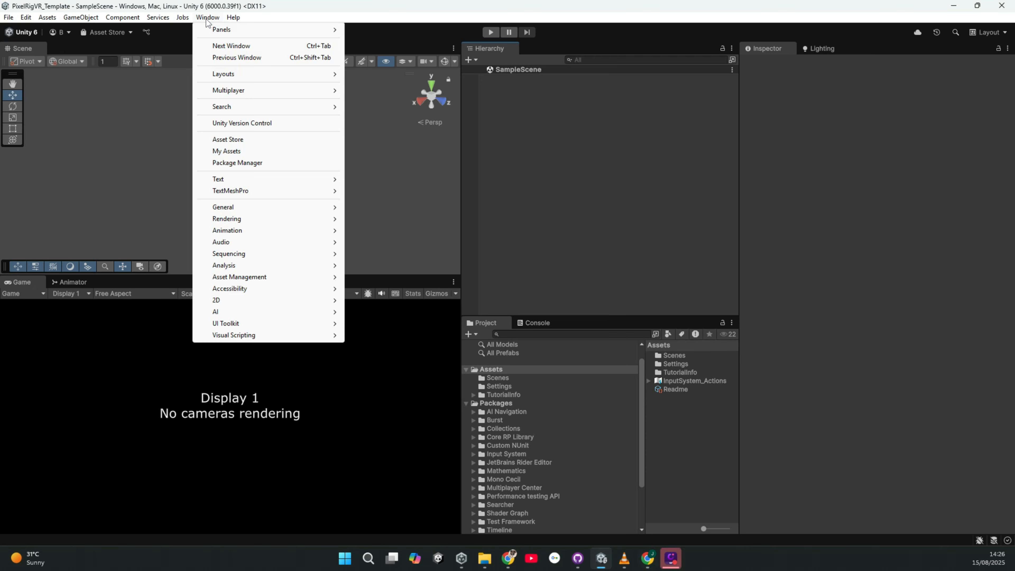
{"action": "left_click", "coordinate": [255, 162]}
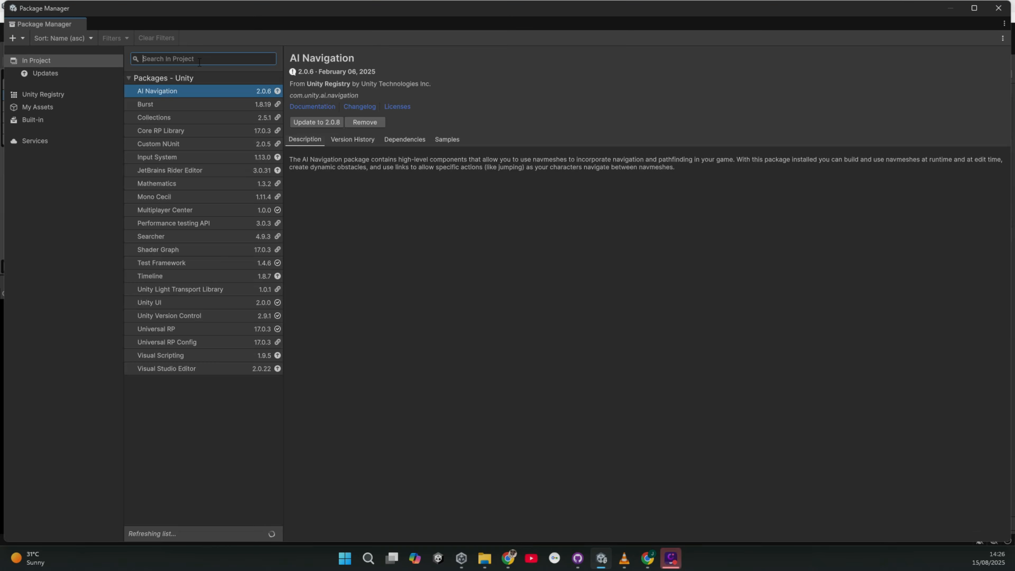
{"action": "left_click", "coordinate": [49, 107]}
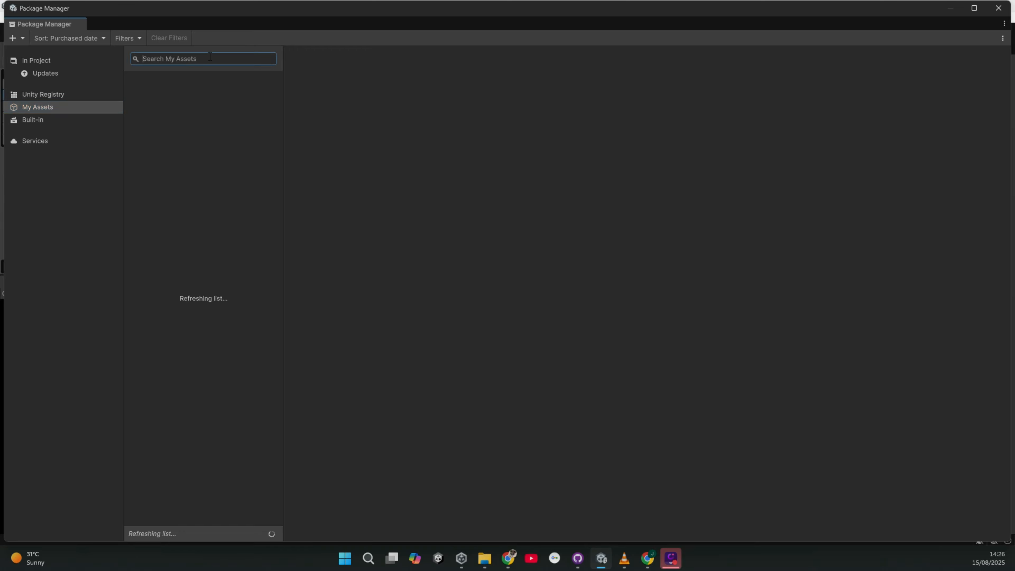
{"action": "type", "text": "vrtk"}
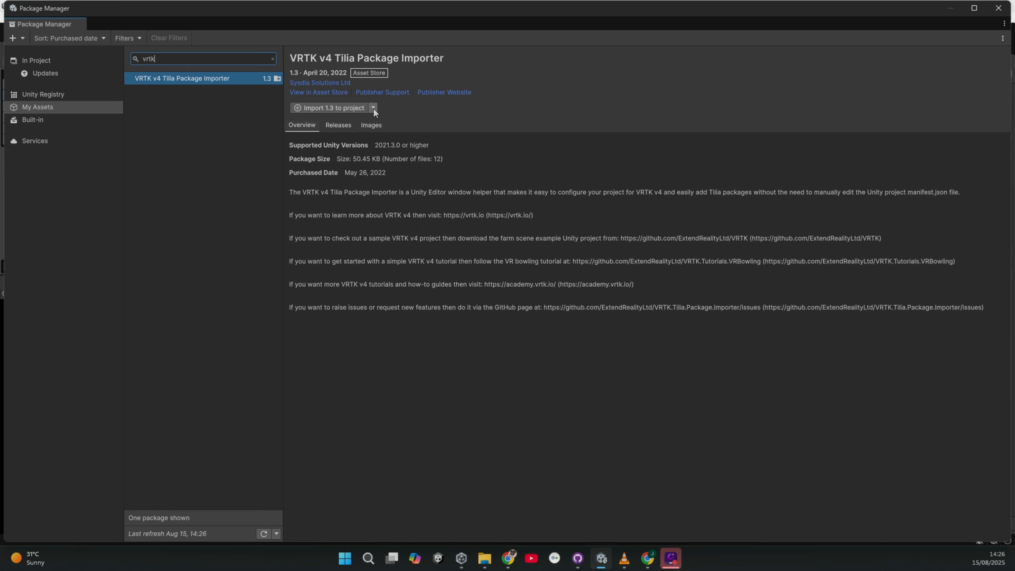
{"action": "left_click", "coordinate": [359, 109]}
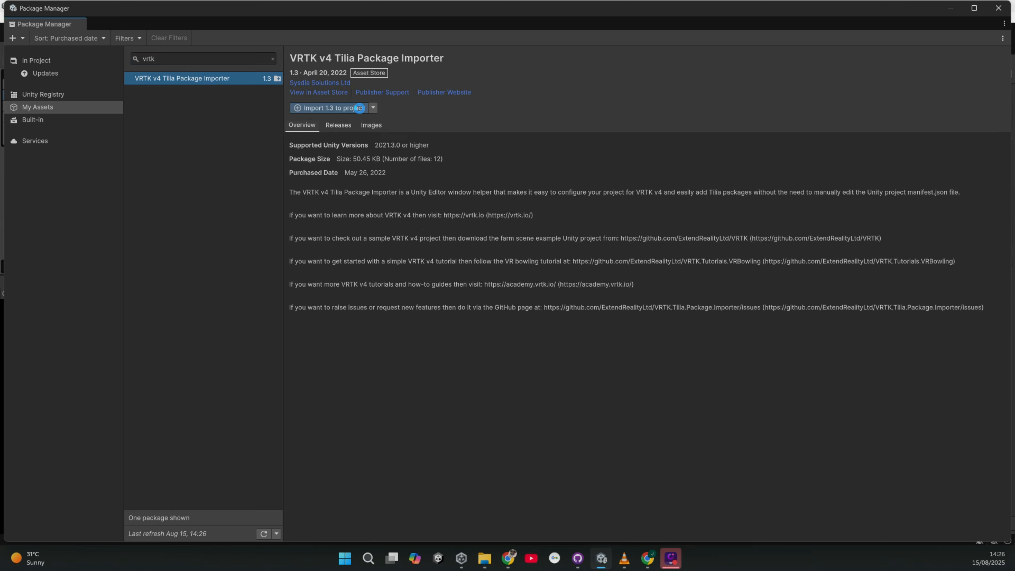
{"action": "left_click", "coordinate": [537, 300]}
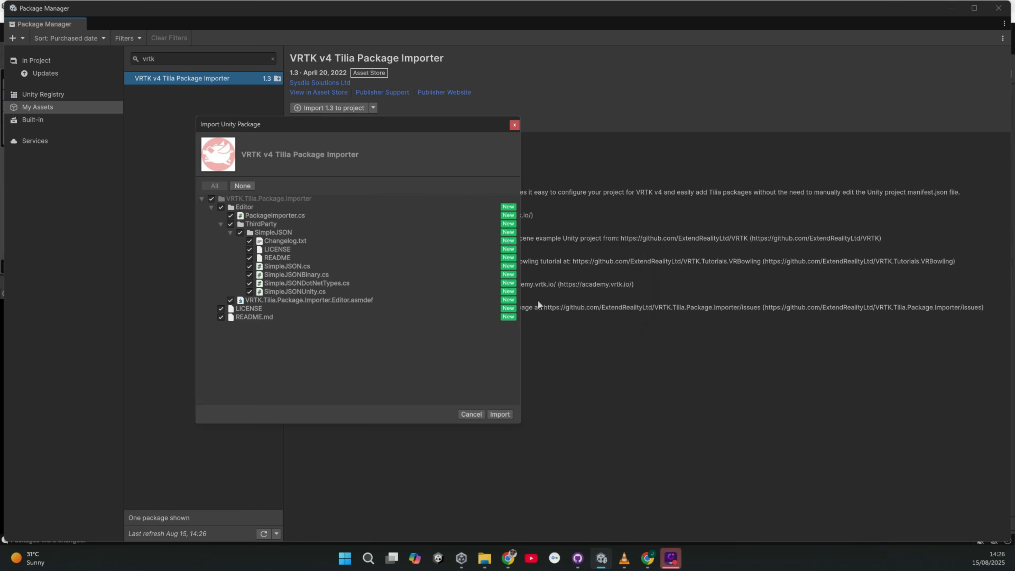
{"action": "left_click", "coordinate": [499, 415]}
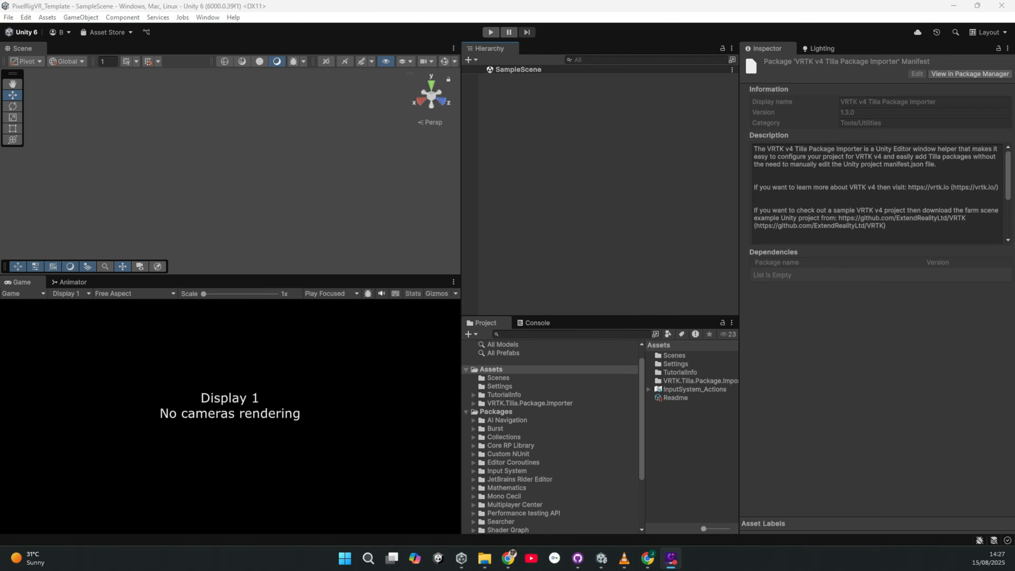
- Open the Tilia Package Importer and add the required scoped registry to the project manifest
{"action": "left_click", "coordinate": [208, 17]}
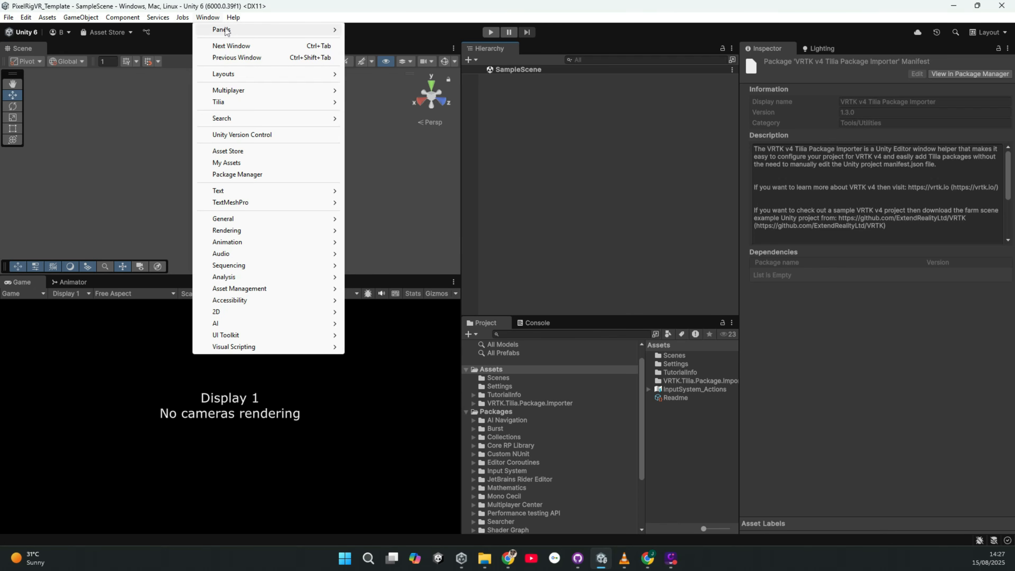
{"action": "mouse_move", "coordinate": [265, 102]}
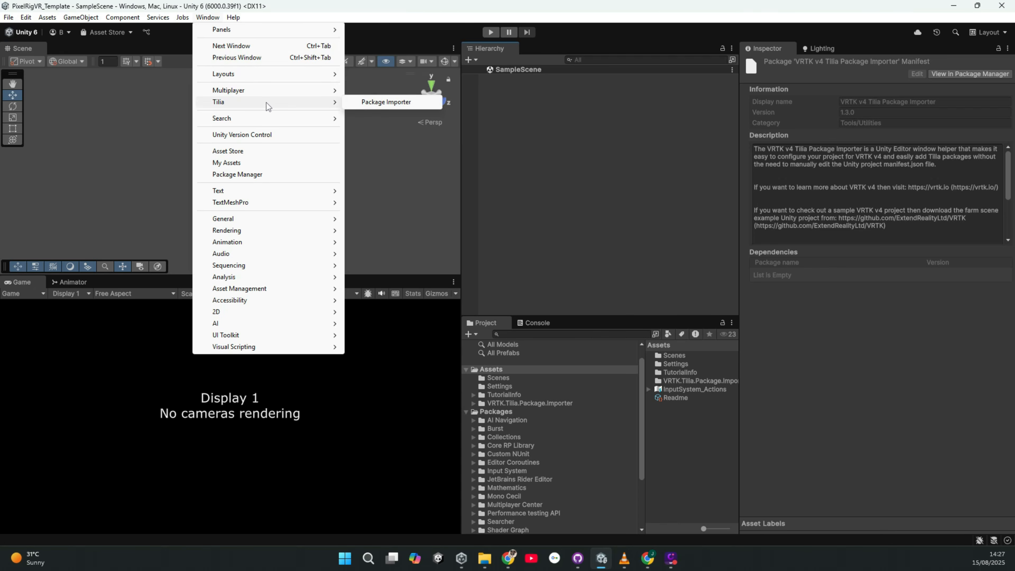
{"action": "left_click", "coordinate": [371, 103]}
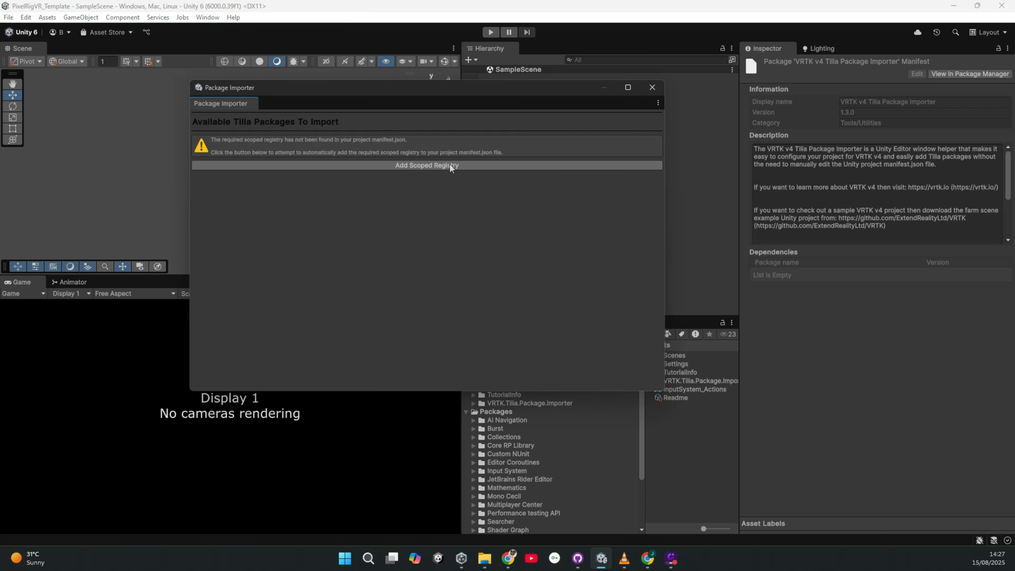
{"action": "left_click", "coordinate": [449, 165]}
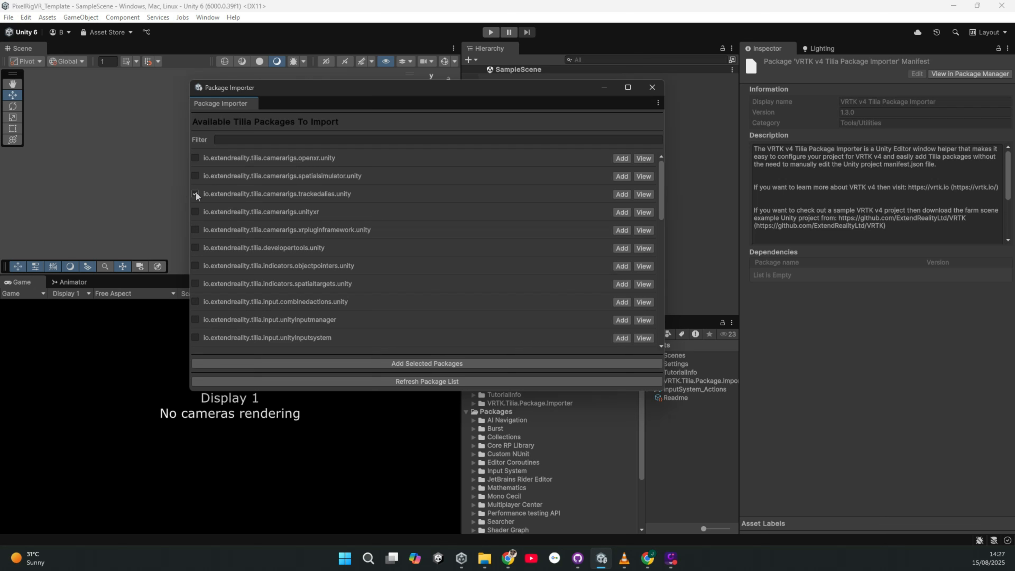
- Add the Tilia packages camerarigs.trackedalias.unity and sdk.oculusintegration.unity to the project, dismiss the scoped registry notice and close the importer
{"action": "left_click_drag", "start_coordinate": [662, 184], "coordinate": [672, 324]}
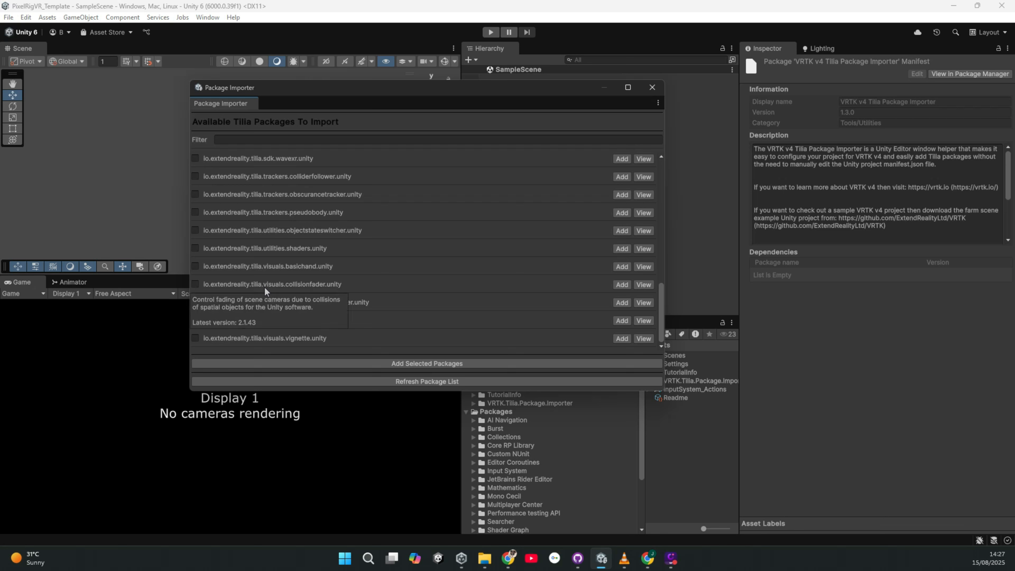
{"action": "scroll", "coordinate": [447, 292], "scroll_direction": "up", "scroll_amount": 3}
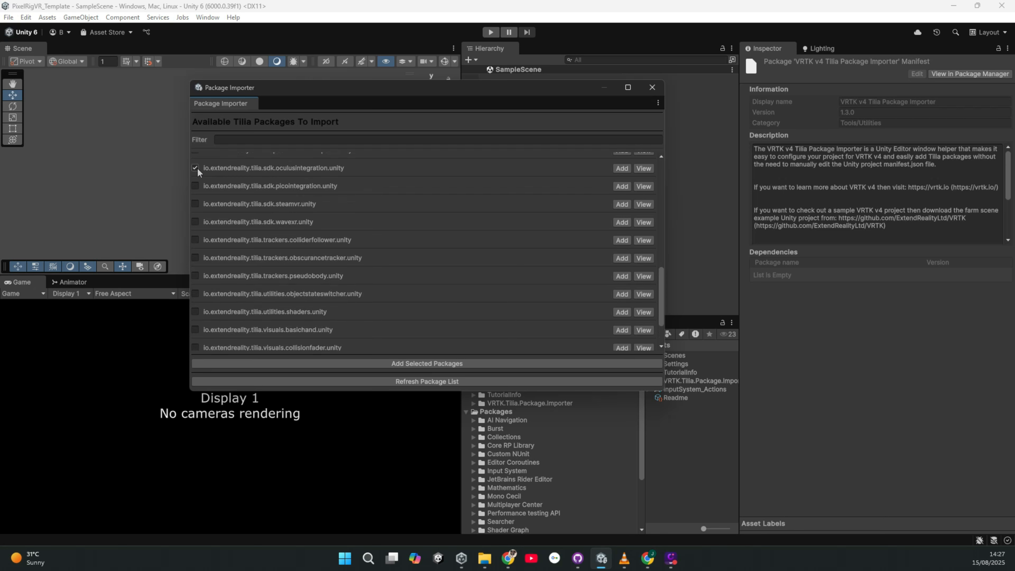
{"action": "left_click", "coordinate": [462, 363]}
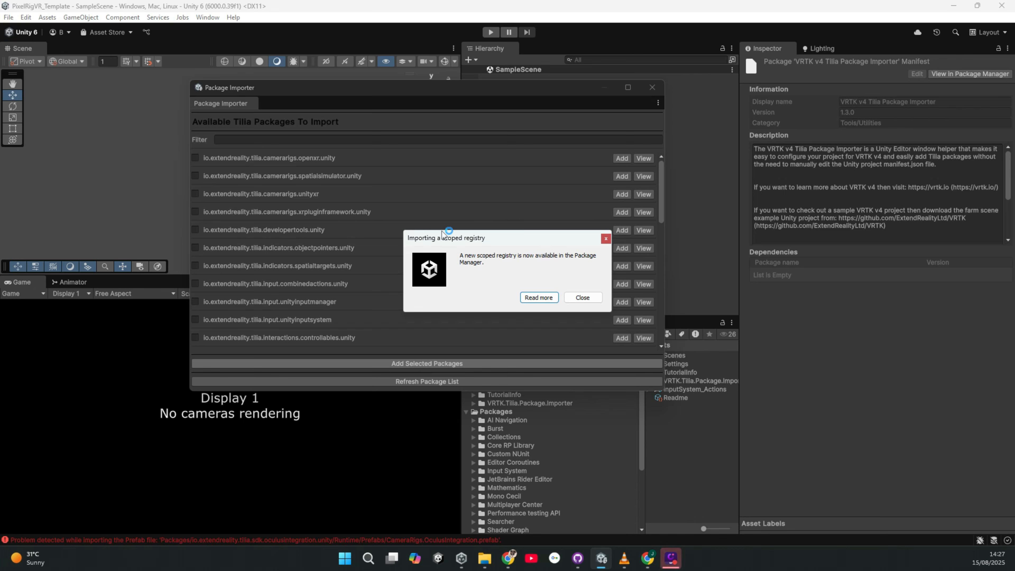
{"action": "left_click", "coordinate": [585, 298]}
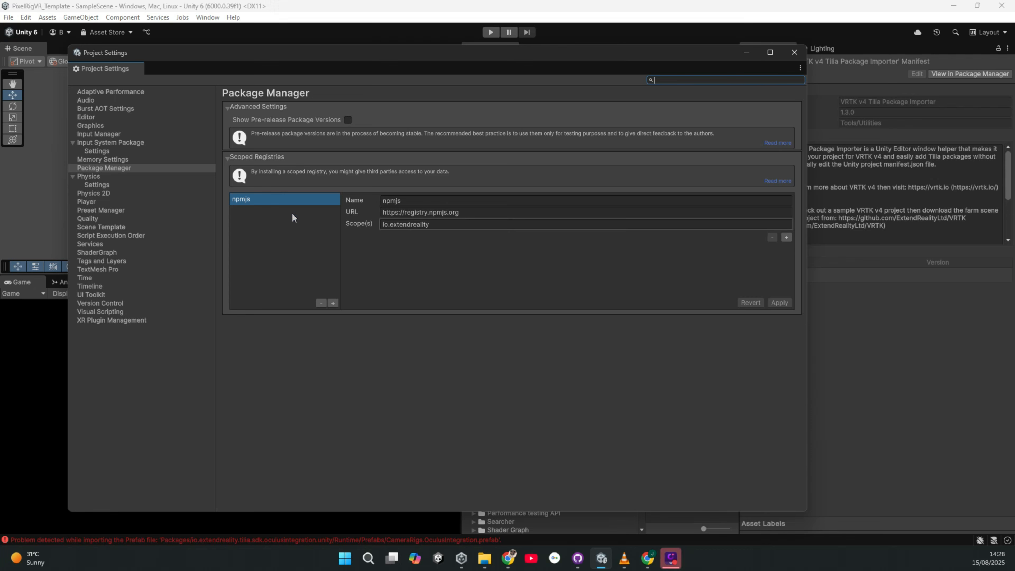
{"action": "left_click", "coordinate": [794, 54]}
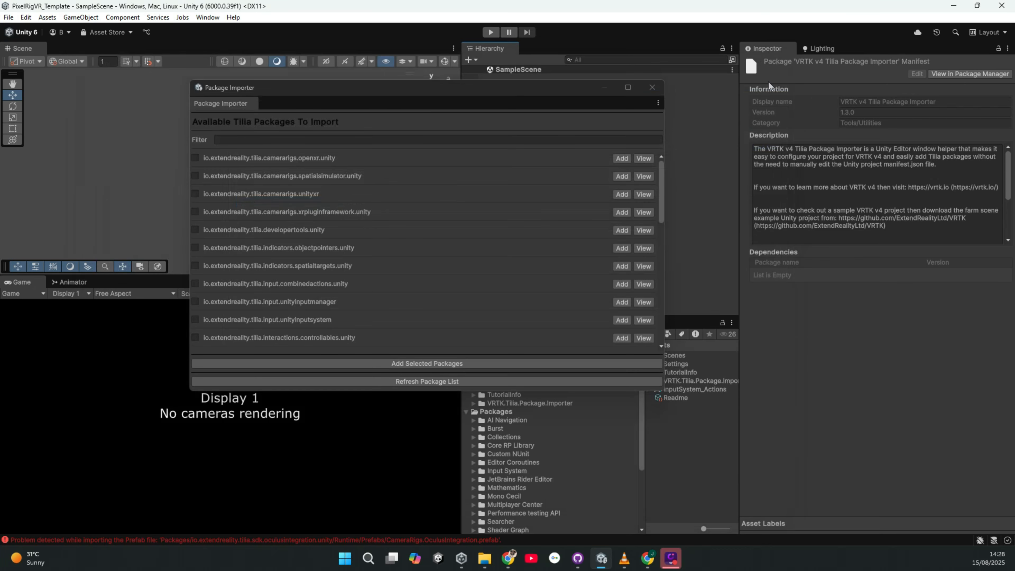
{"action": "left_click", "coordinate": [658, 88]}
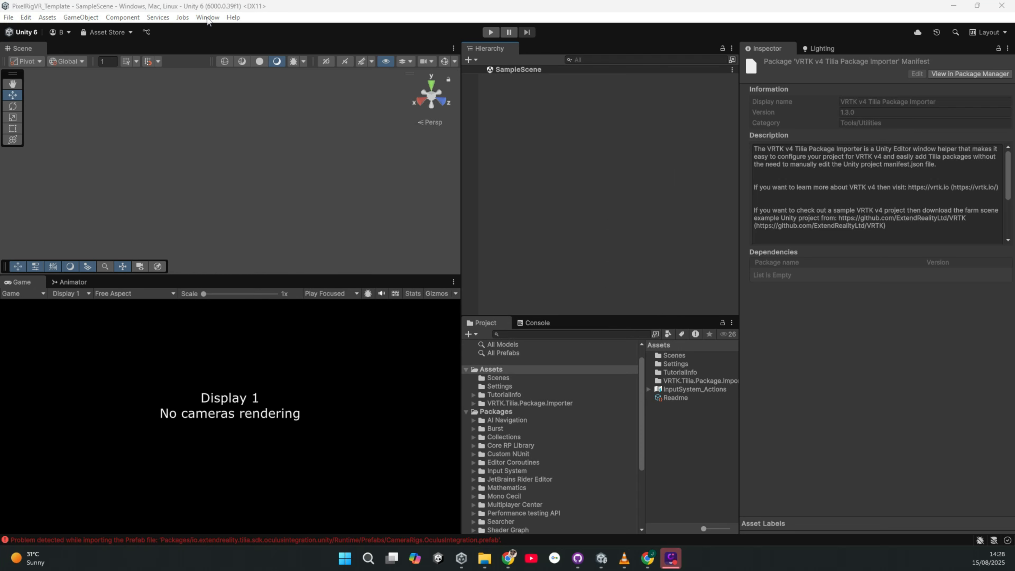
- Find Meta XR All-in-One SDK in My Assets by searching "meta", install it and restart the editor, closing the welcome window
{"action": "left_click", "coordinate": [208, 17]}
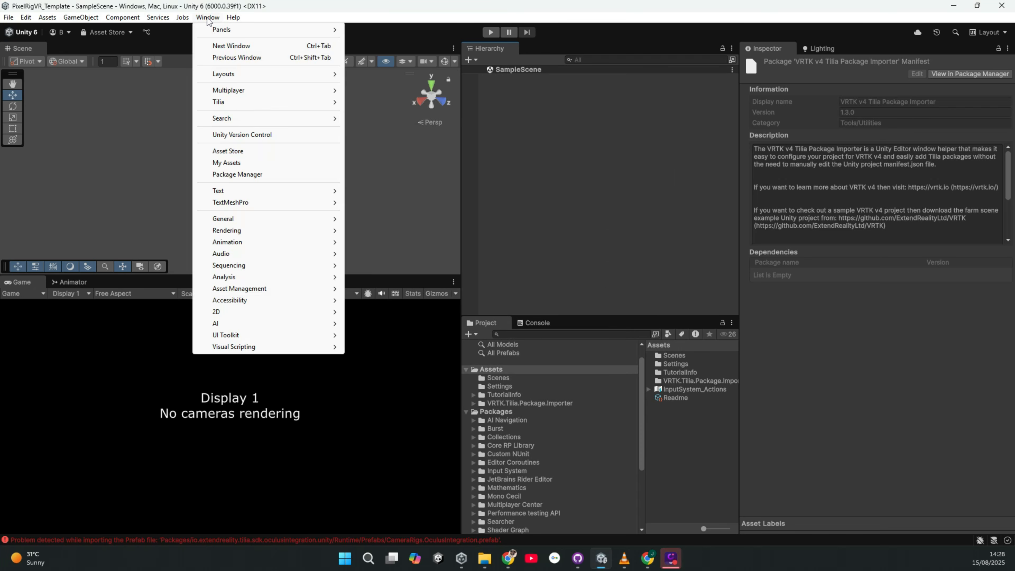
{"action": "left_click", "coordinate": [307, 164]}
{"action": "left_click", "coordinate": [192, 56]}
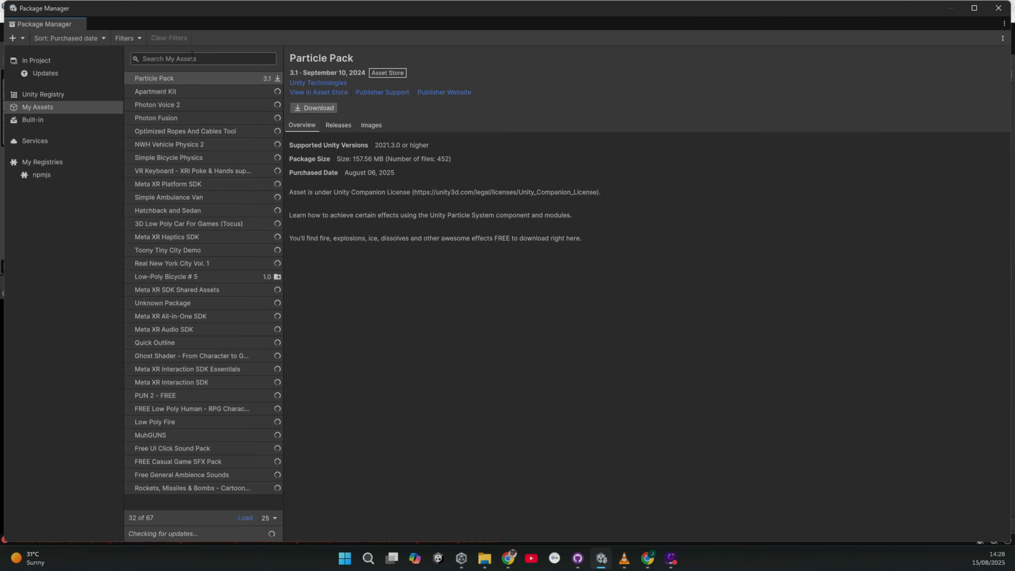
{"action": "type", "text": "meta"}
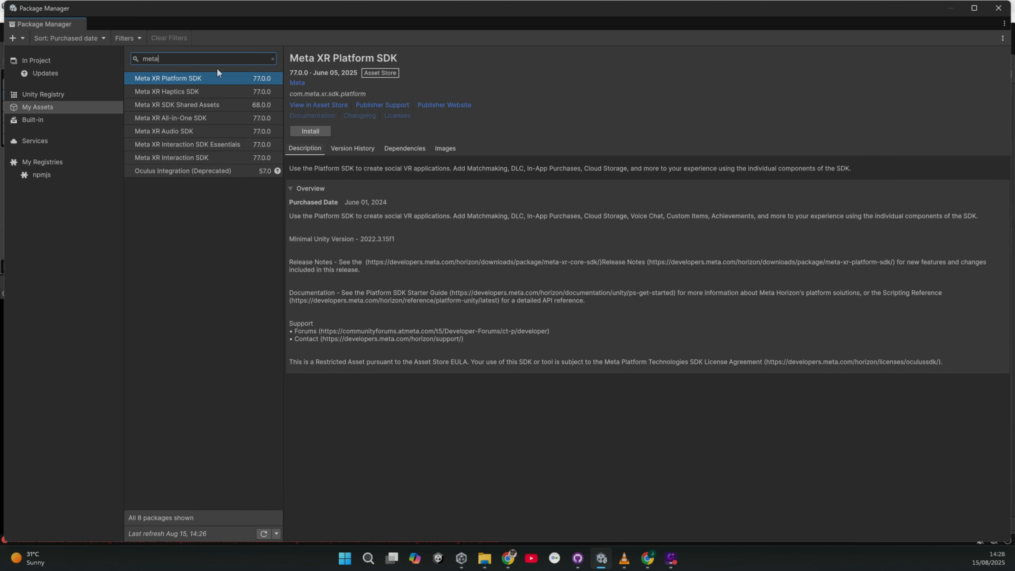
{"action": "left_click", "coordinate": [226, 122]}
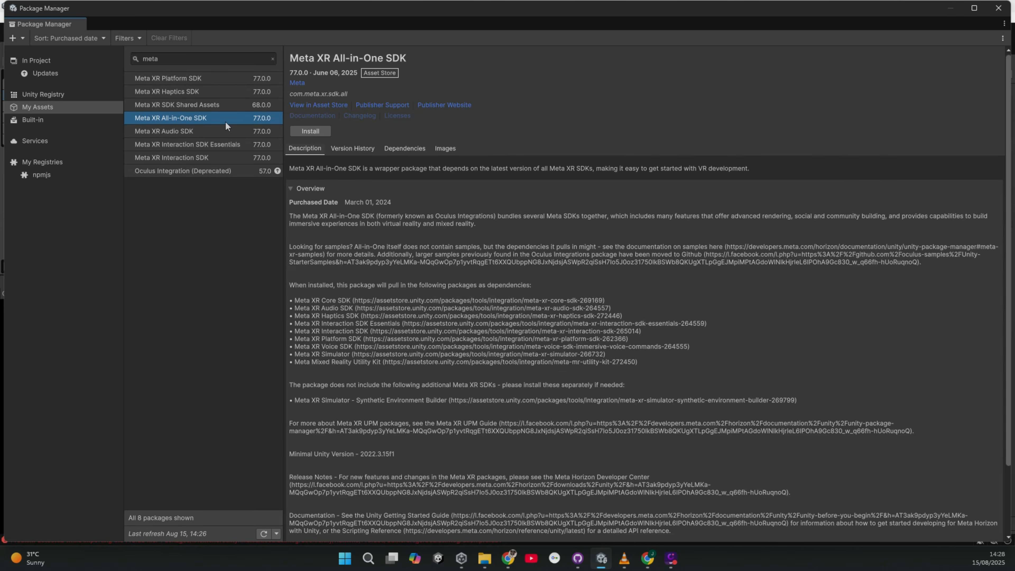
{"action": "left_click", "coordinate": [314, 131]}
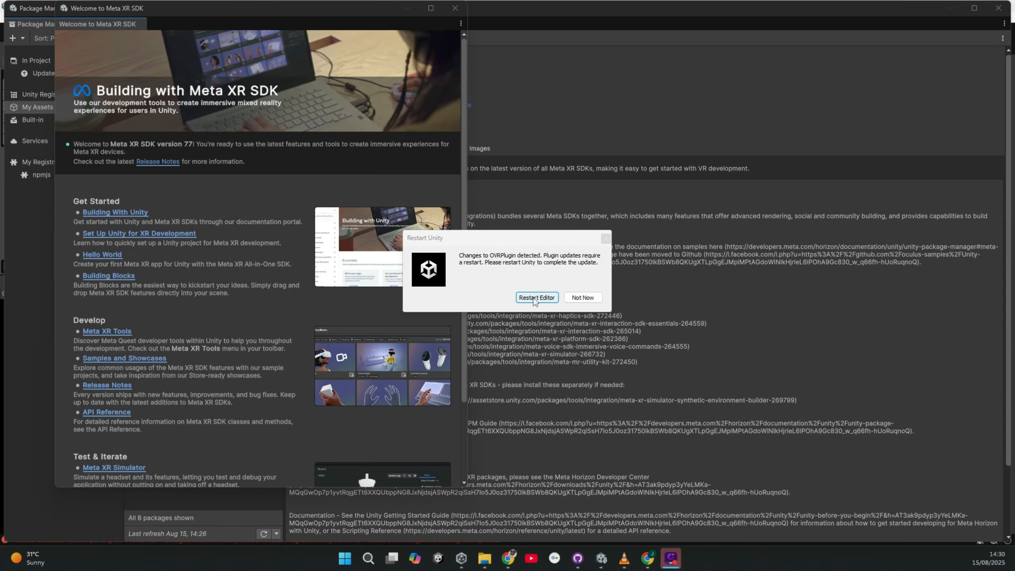
{"action": "left_click", "coordinate": [533, 297]}
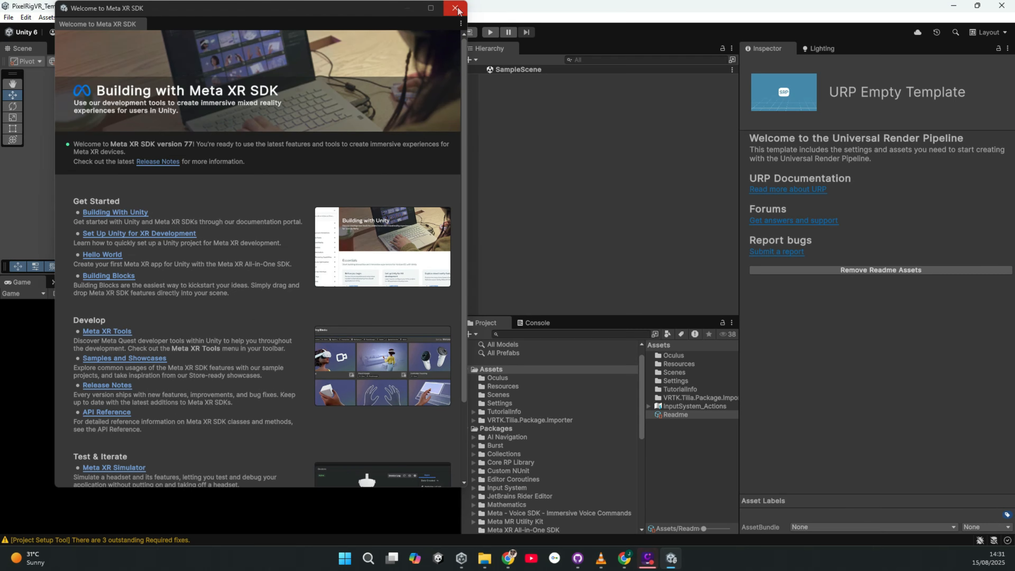
{"action": "left_click", "coordinate": [455, 8]}
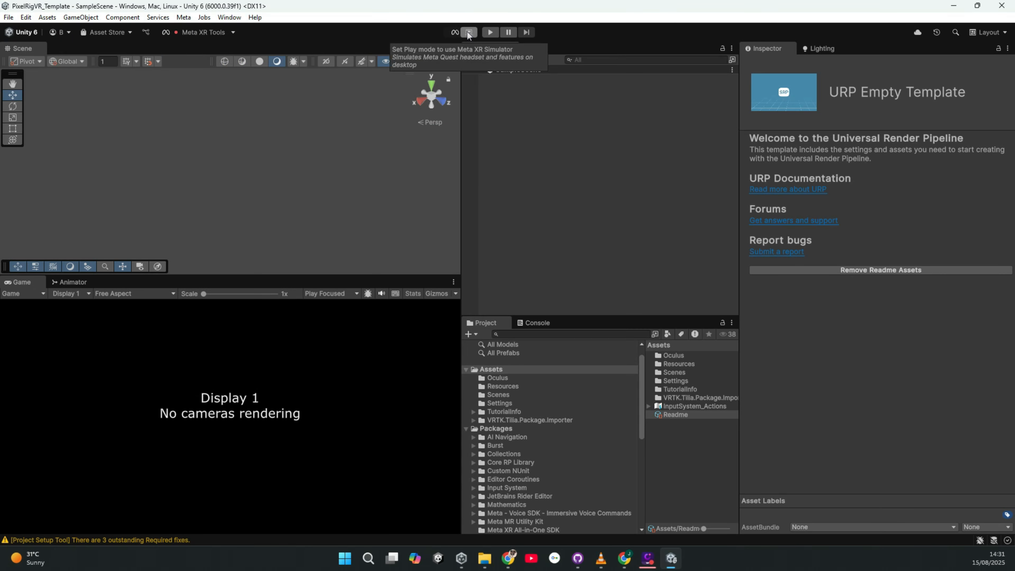
- Install XR Plugin Management from the project settings and enable the Oculus plug-in provider for both desktop and Android
{"action": "left_click", "coordinate": [26, 17]}
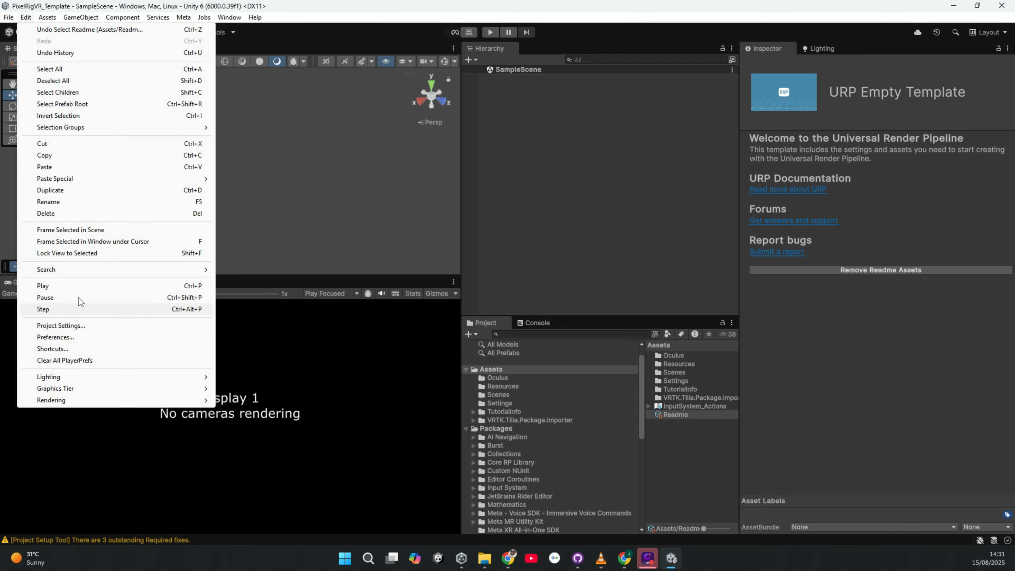
{"action": "left_click", "coordinate": [82, 327]}
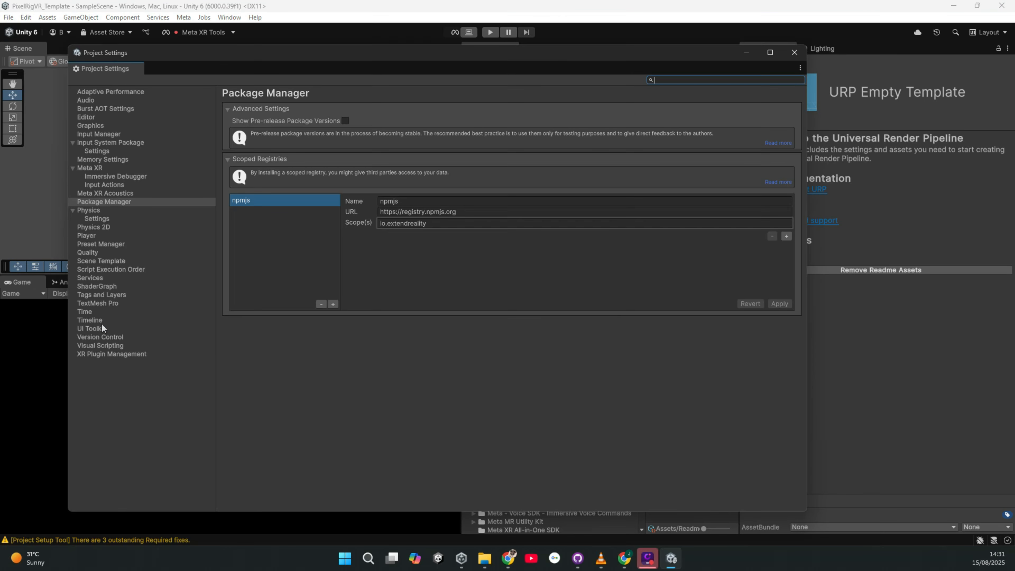
{"action": "left_click", "coordinate": [120, 354]}
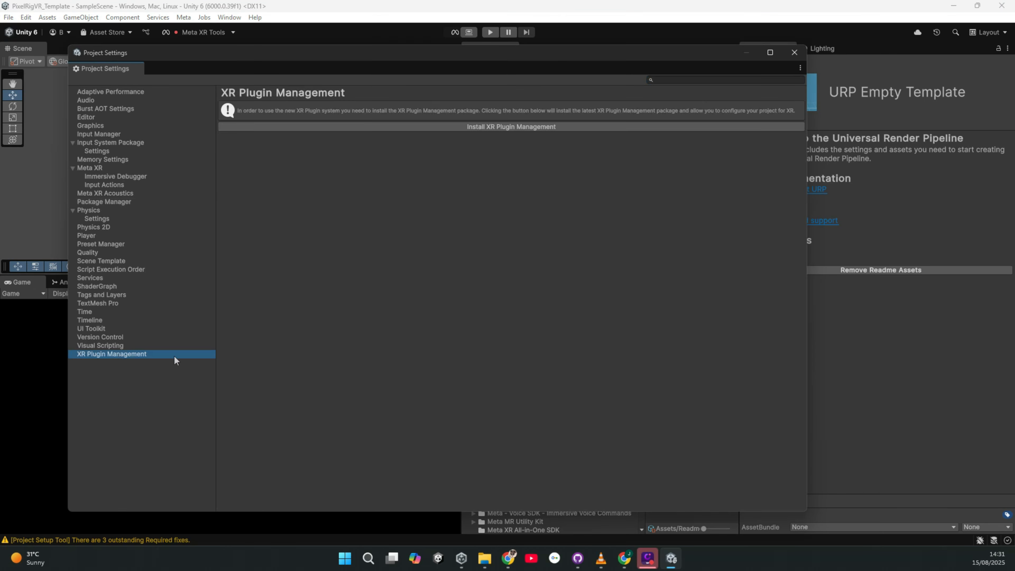
{"action": "left_click", "coordinate": [561, 127]}
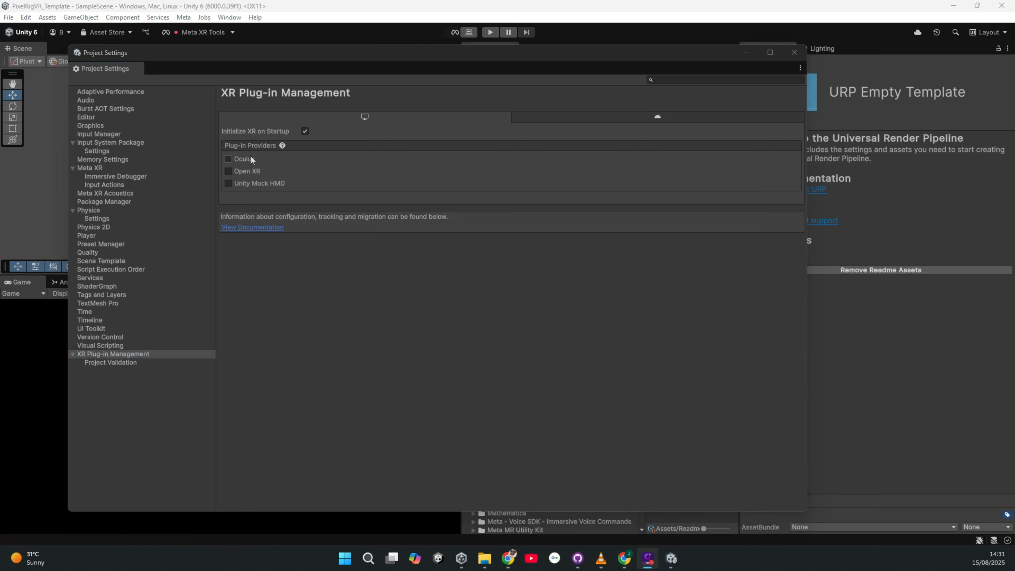
{"action": "left_click", "coordinate": [228, 159]}
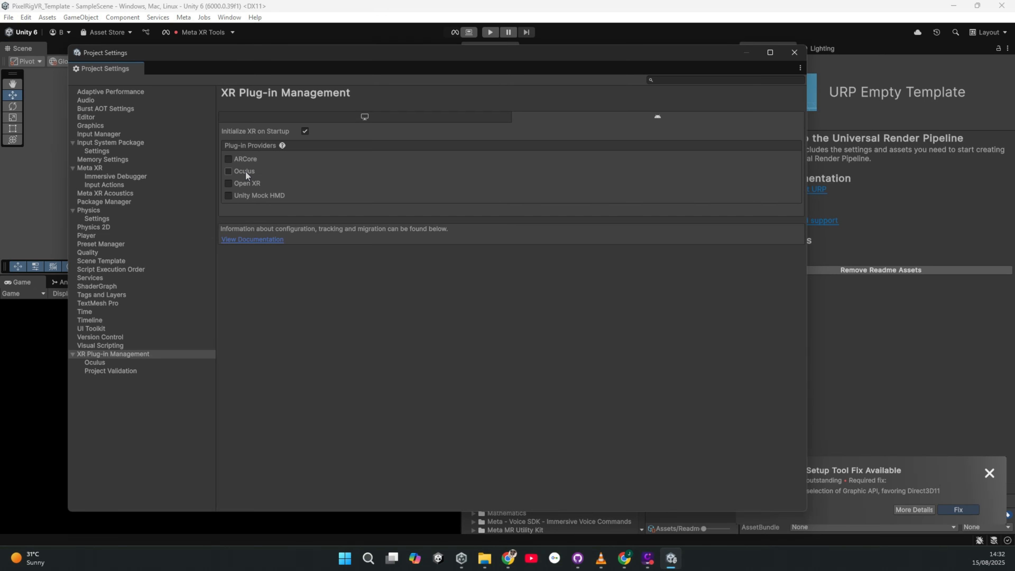
{"action": "left_click", "coordinate": [245, 171]}
- Apply the Project Validation fixes for minimum Android API level 32 and Low Overhead Mode, plus the desktop Direct3D11 graphics API selection
{"action": "left_click", "coordinate": [122, 371]}
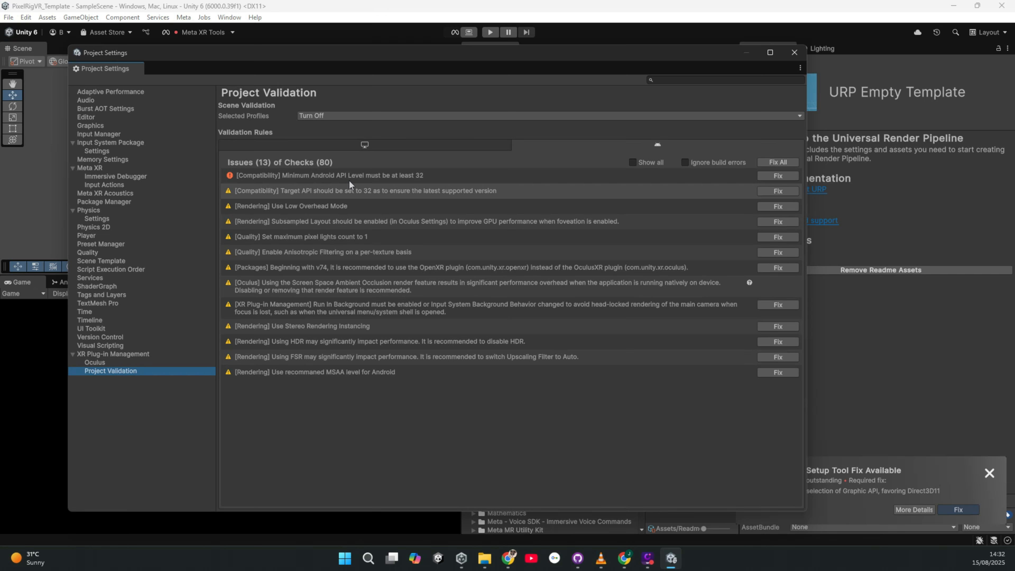
{"action": "left_click", "coordinate": [782, 174]}
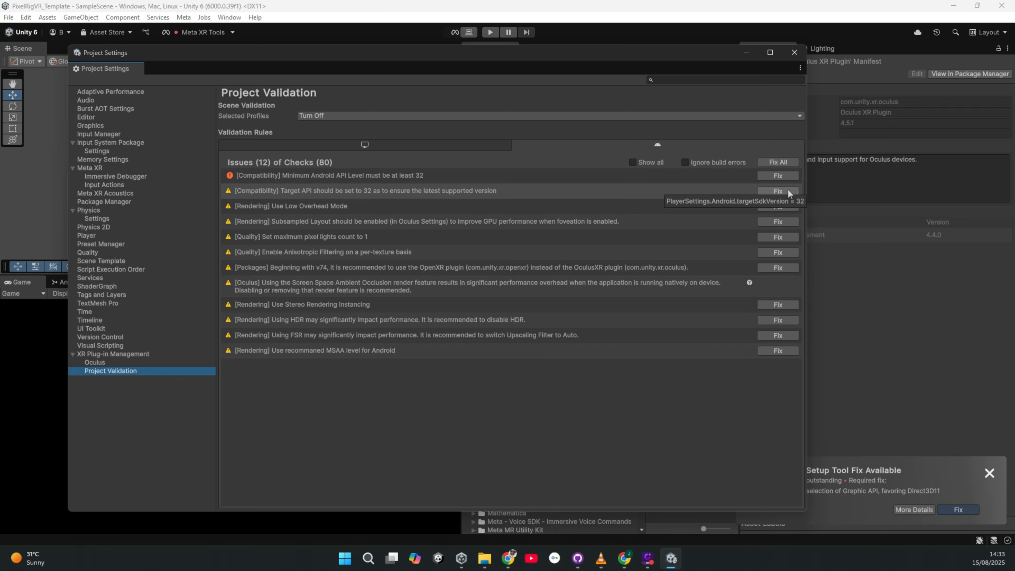
{"action": "left_click", "coordinate": [782, 207]}
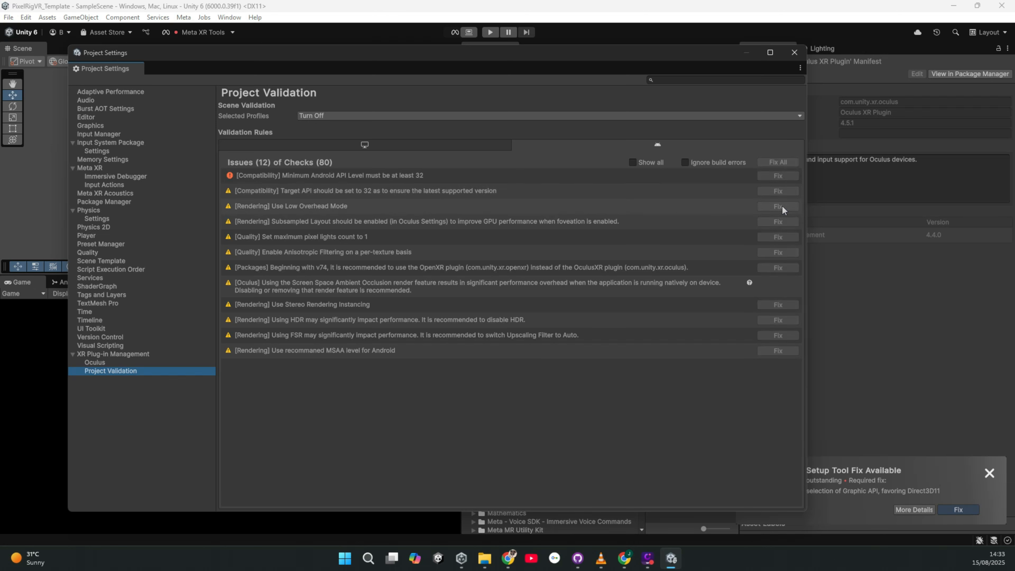
{"action": "left_click", "coordinate": [386, 144]}
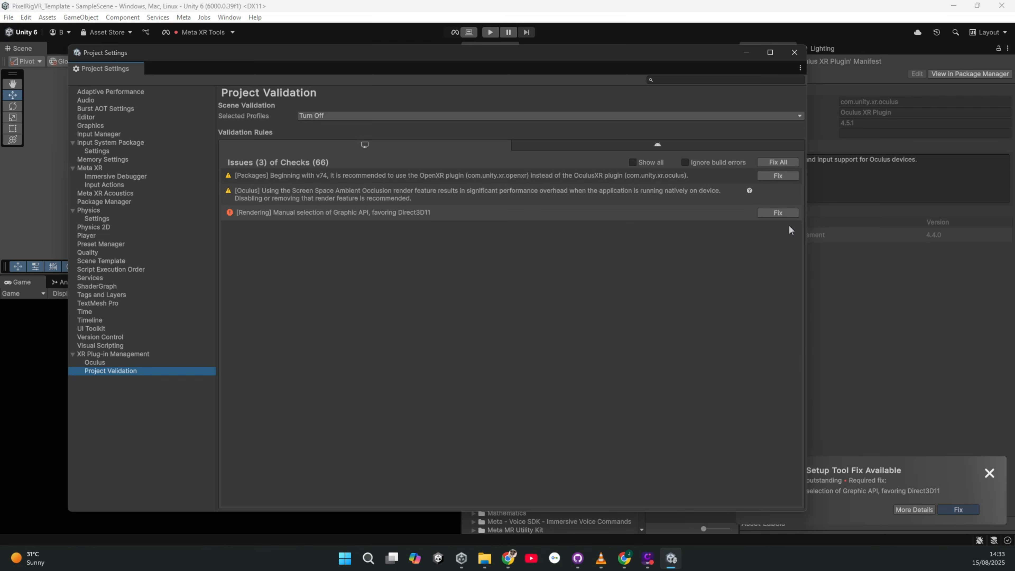
{"action": "left_click", "coordinate": [785, 215]}
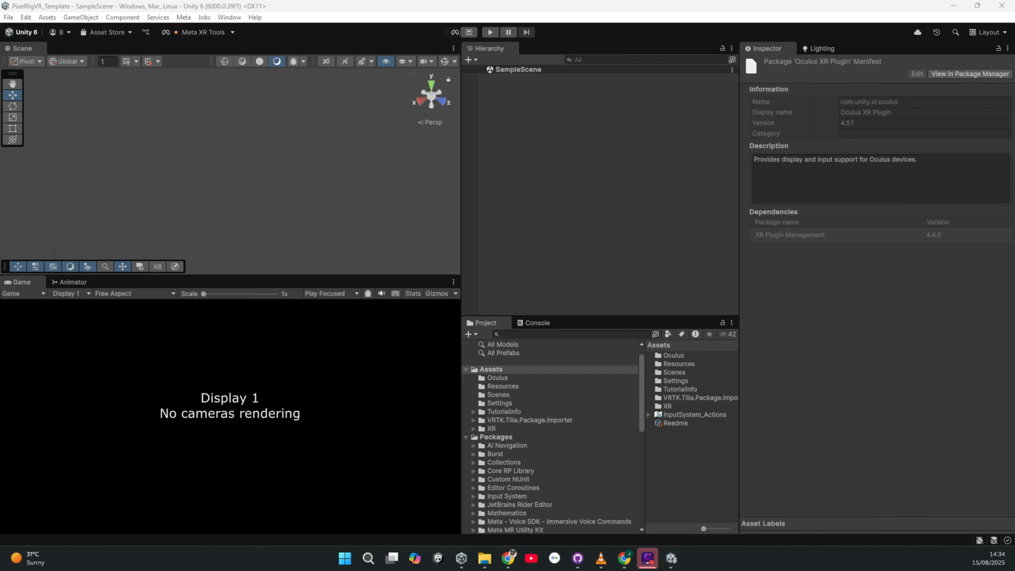
{"action": "left_click", "coordinate": [229, 17]}
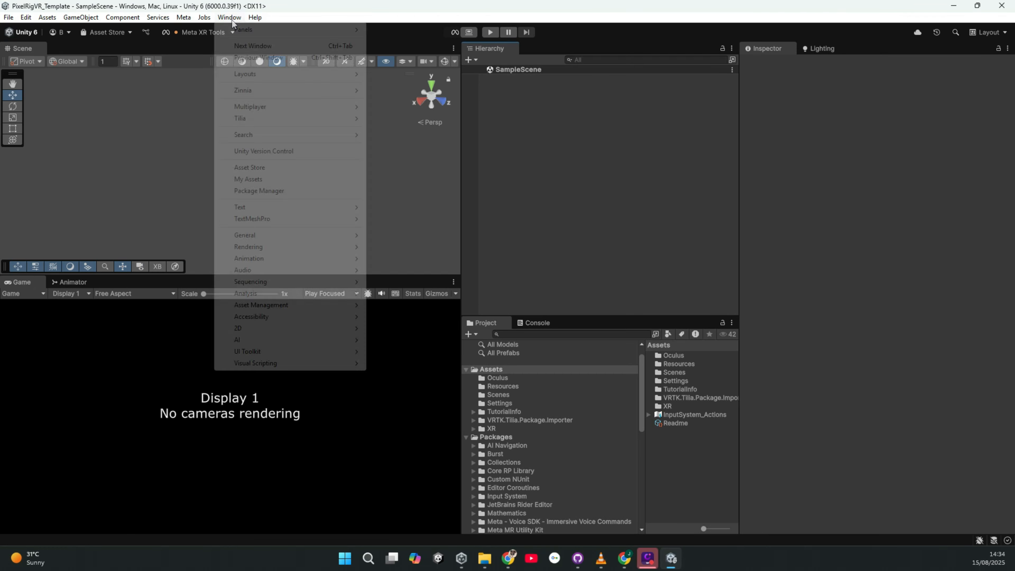
{"action": "mouse_move", "coordinate": [295, 118]}
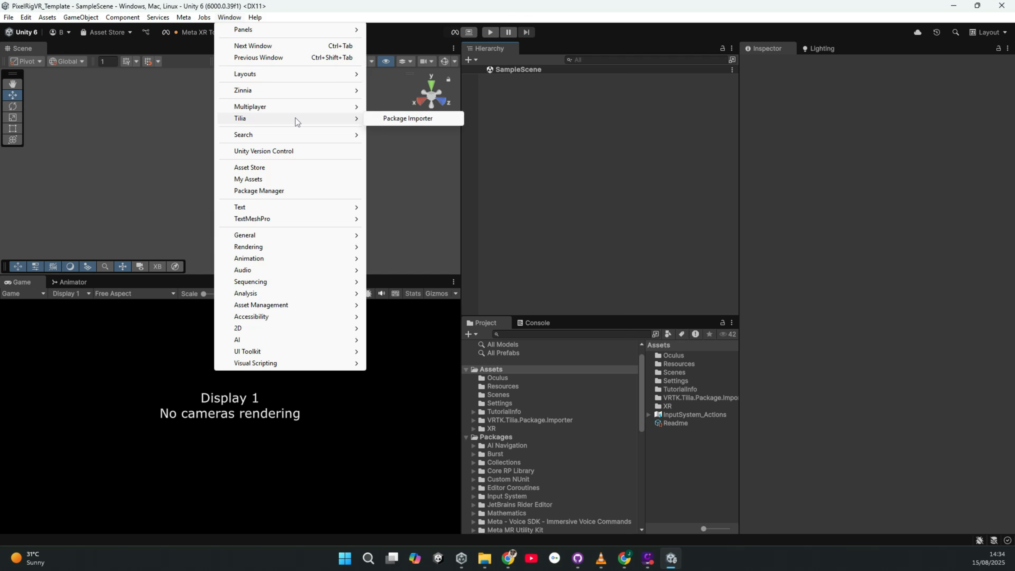
{"action": "left_click", "coordinate": [591, 167]}
- Add the Tilia CameraRigs.TrackedAlias prefab to the SampleScene hierarchy and clear the selection
{"action": "right_click", "coordinate": [591, 166]}
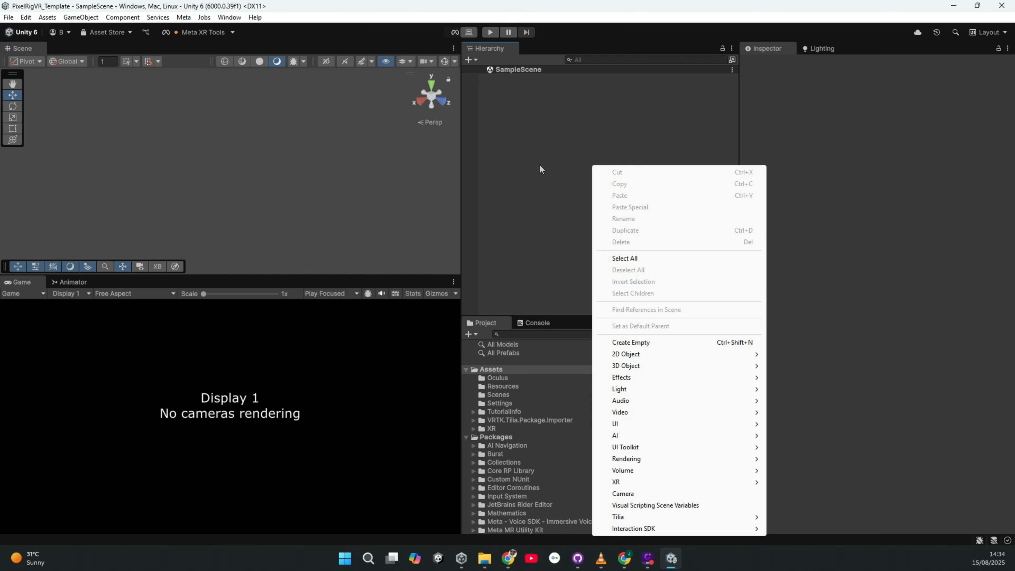
{"action": "mouse_move", "coordinate": [639, 516]}
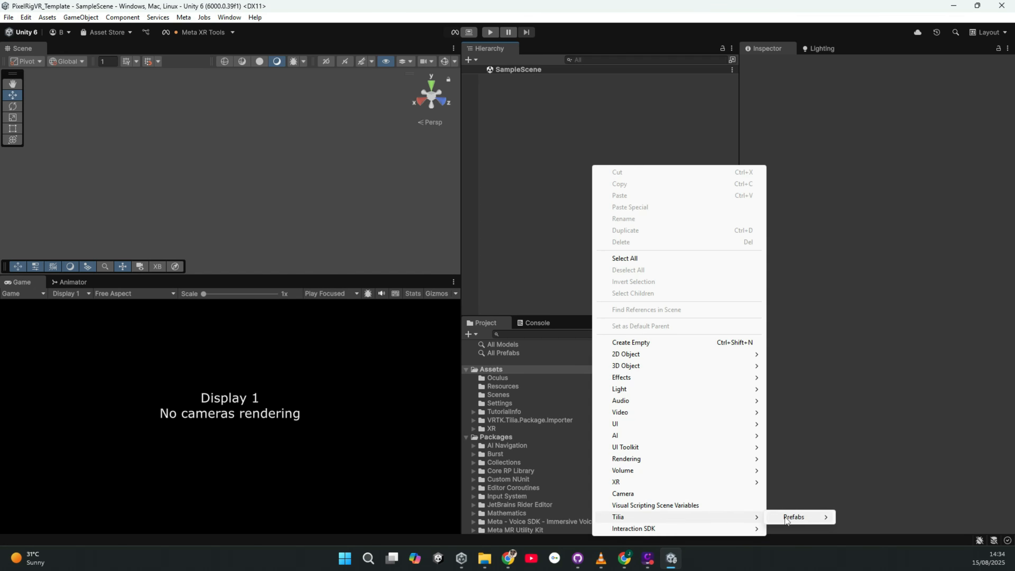
{"action": "mouse_move", "coordinate": [805, 519]}
{"action": "mouse_move", "coordinate": [860, 516]}
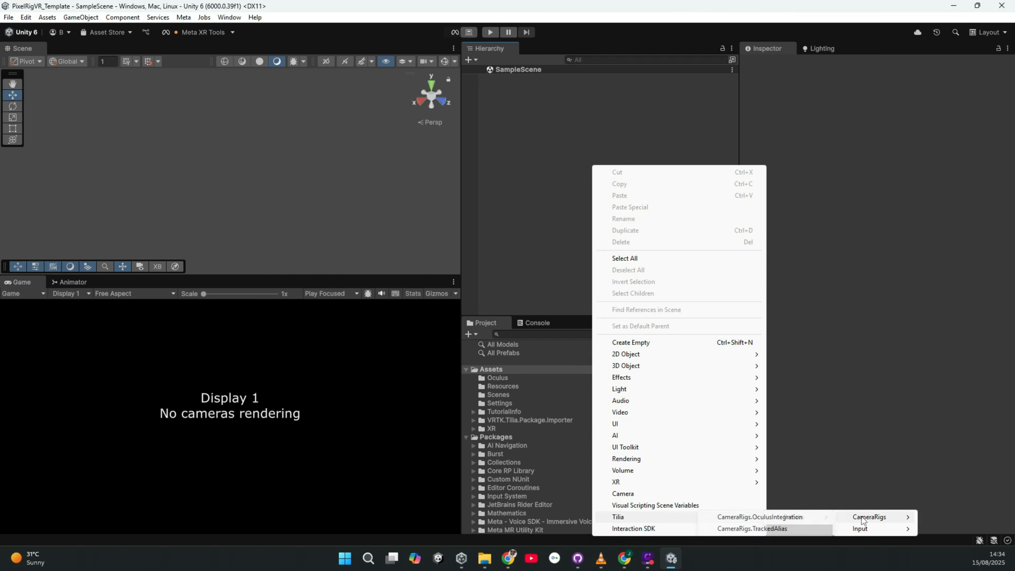
{"action": "left_click", "coordinate": [789, 528]}
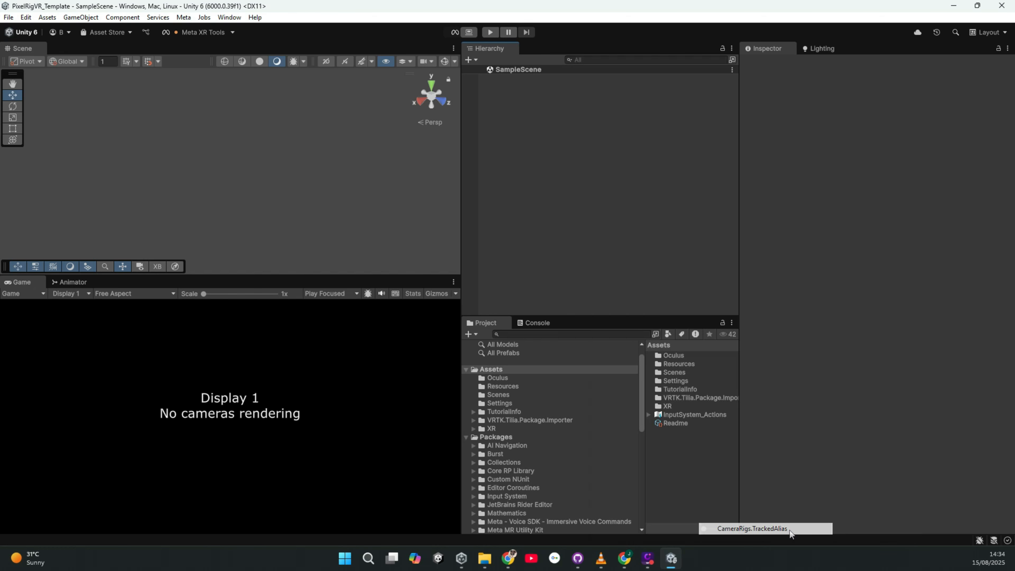
{"action": "left_click", "coordinate": [613, 215]}
- Add the Tilia CameraRigs.OculusIntegration prefab to SampleScene and dismiss the Project Setup Tool notification
{"action": "right_click", "coordinate": [504, 176]}
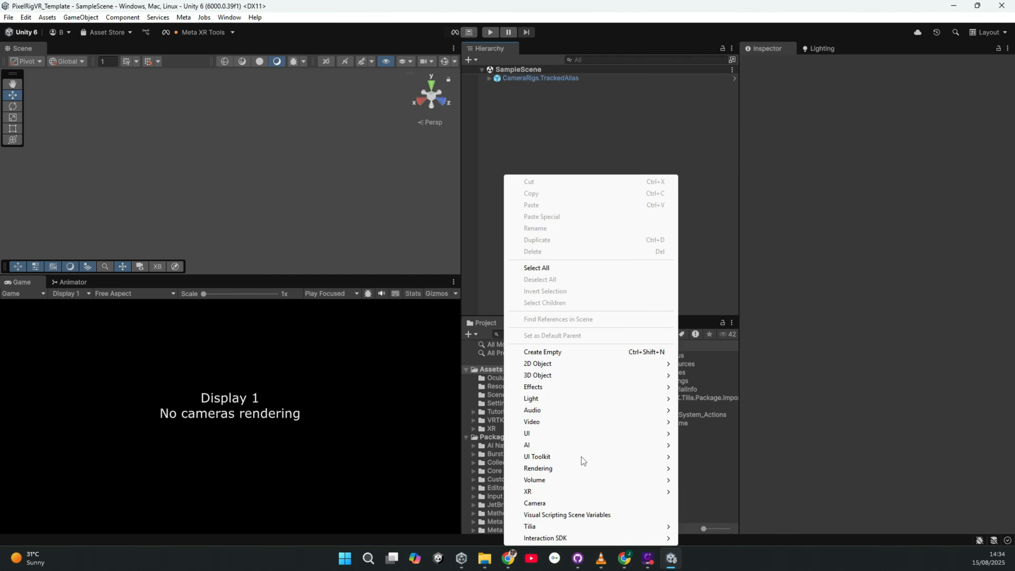
{"action": "mouse_move", "coordinate": [597, 525]}
{"action": "mouse_move", "coordinate": [705, 526]}
{"action": "mouse_move", "coordinate": [781, 526]}
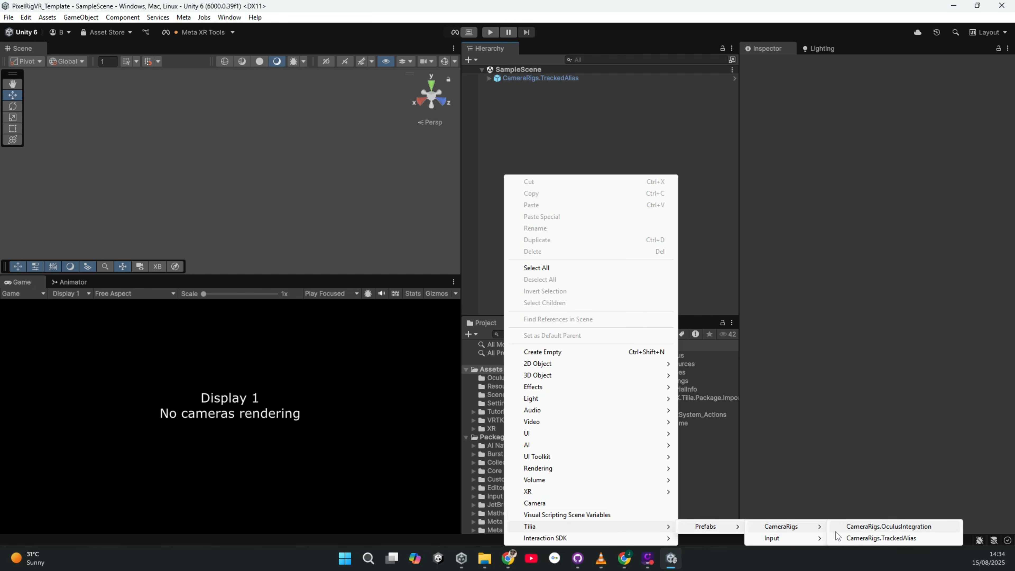
{"action": "left_click", "coordinate": [887, 526]}
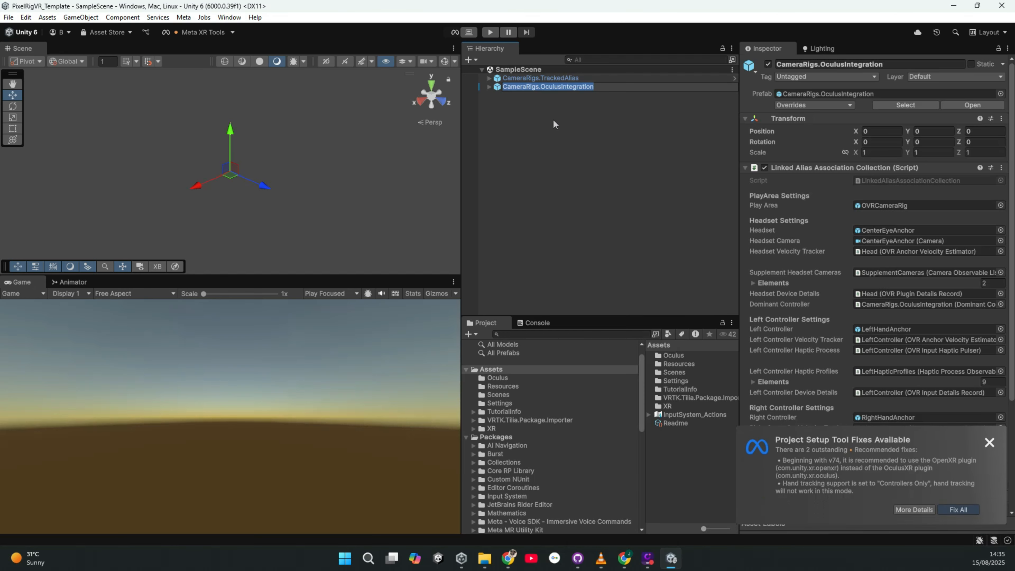
{"action": "left_click", "coordinate": [989, 442]}
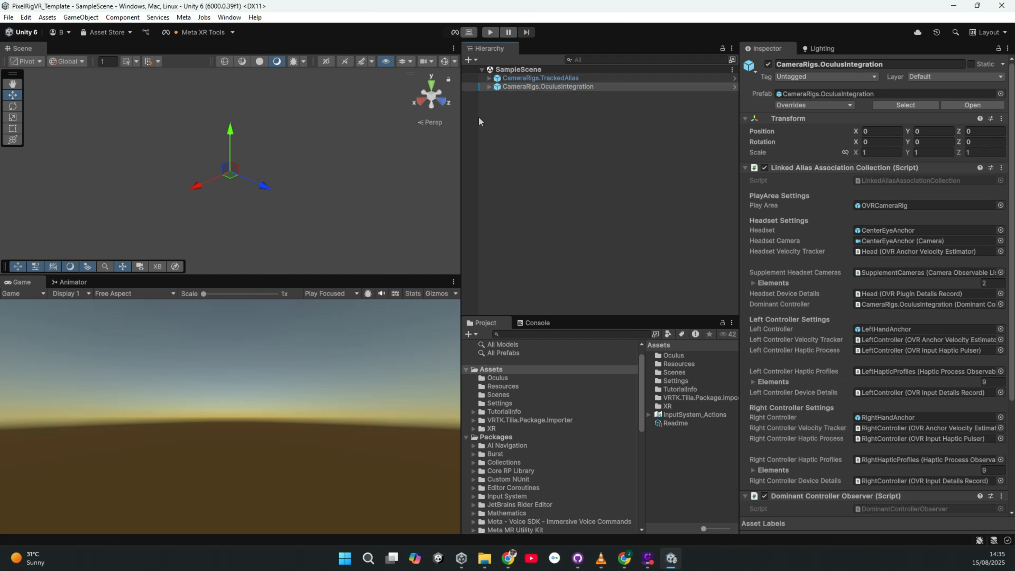
- Add a Camera Rigs element to the Tracked Alias Facade of CameraRigs.TrackedAlias and assign CameraRigs.OculusIntegration to it
{"action": "left_click", "coordinate": [497, 79]}
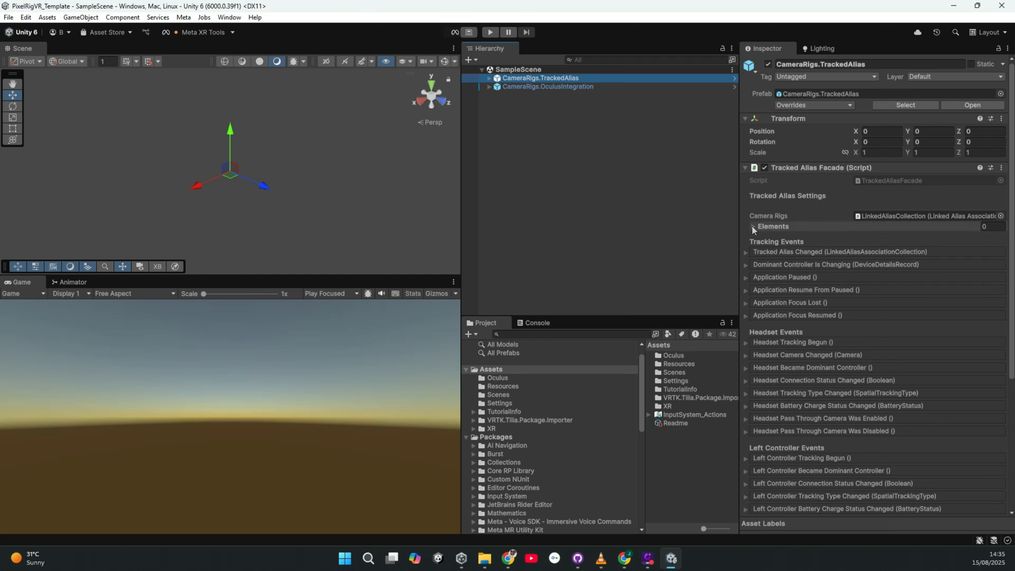
{"action": "left_click", "coordinate": [773, 226]}
{"action": "left_click", "coordinate": [978, 252]}
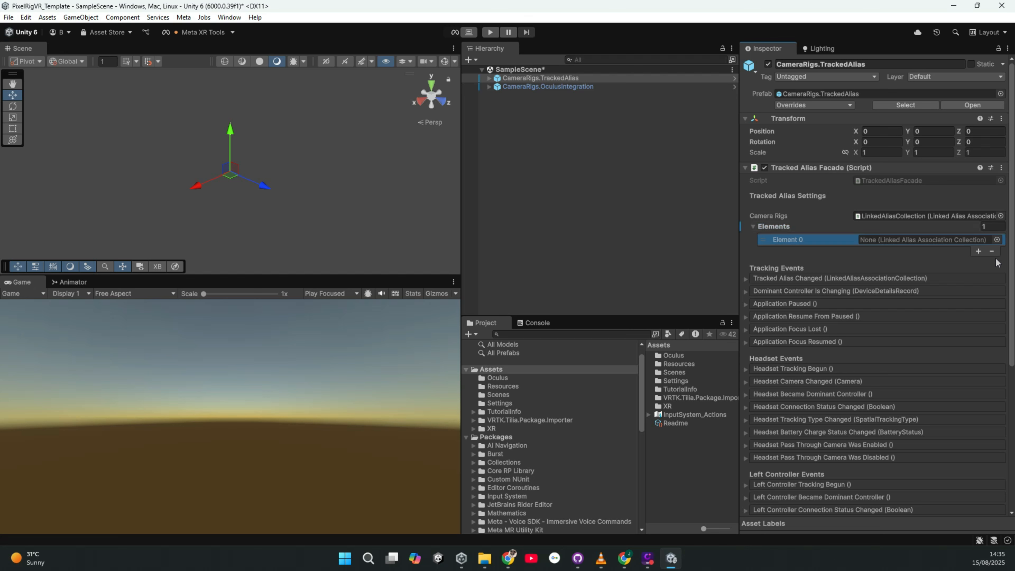
{"action": "left_click_drag", "start_coordinate": [538, 80], "coordinate": [925, 241]}
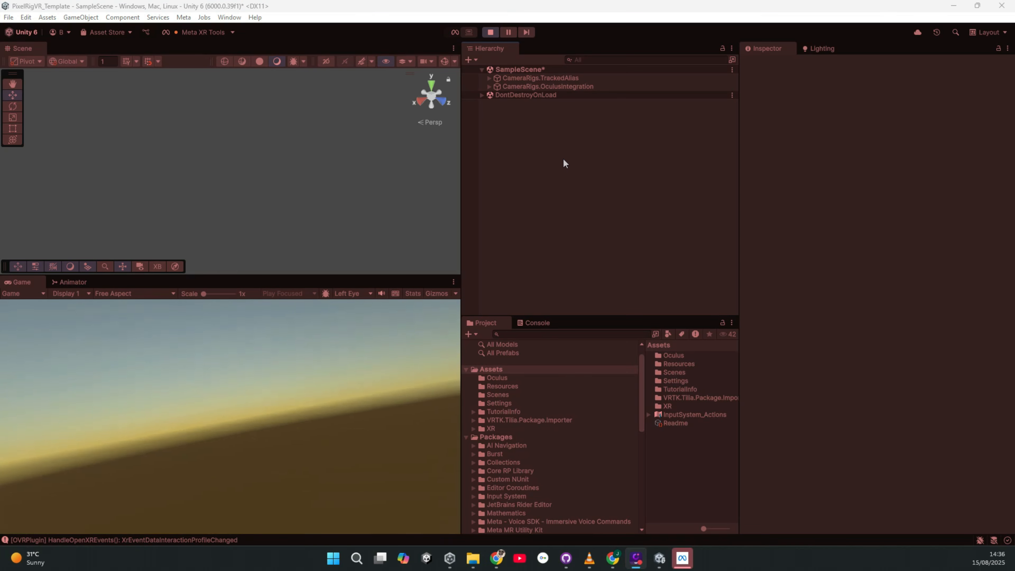
- Create a test cube while the scene is playing, move it to about X 6.96, Z 11.31, and exit play mode
{"action": "right_click", "coordinate": [527, 178]}
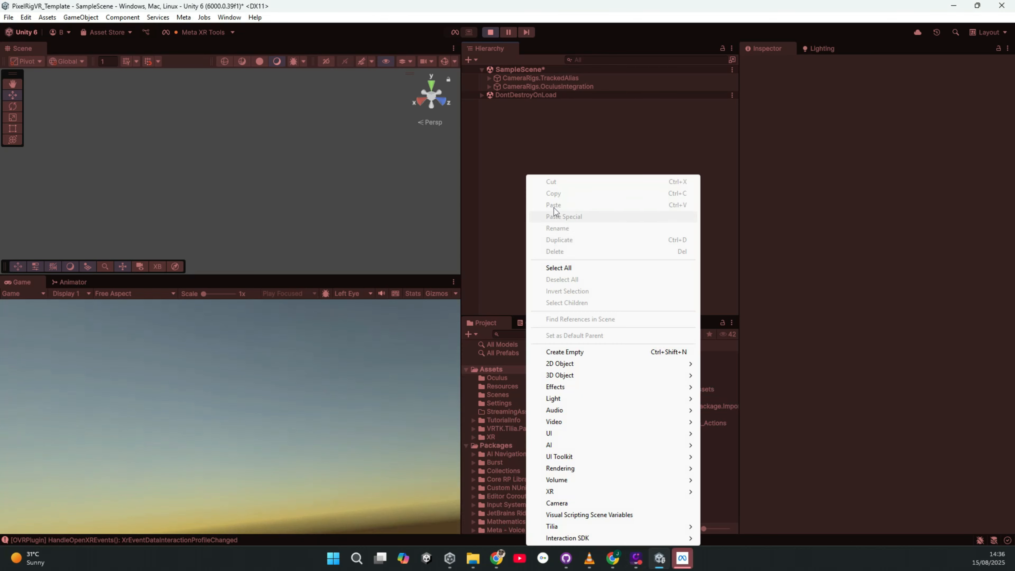
{"action": "mouse_move", "coordinate": [565, 377]}
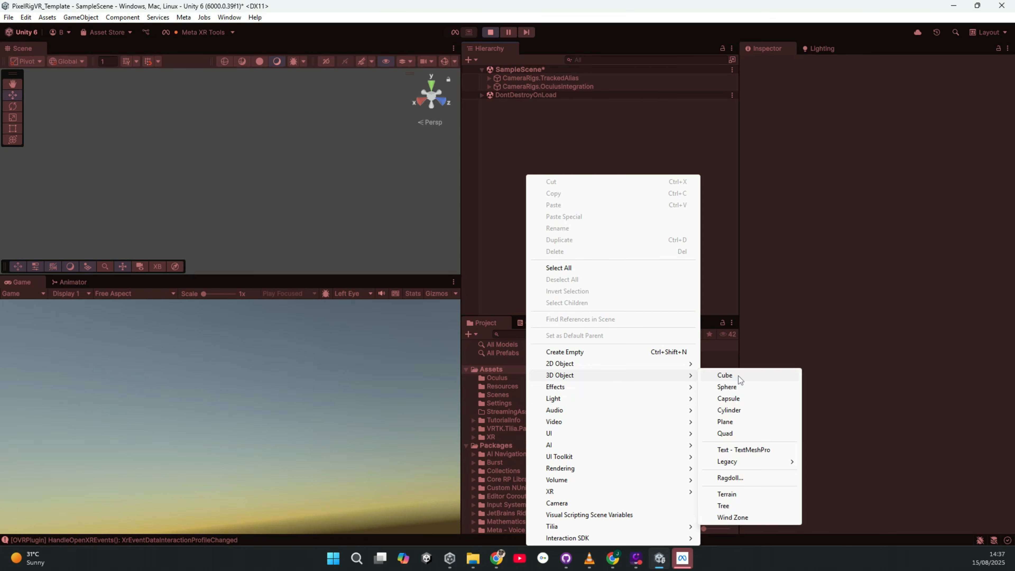
{"action": "left_click", "coordinate": [725, 375]}
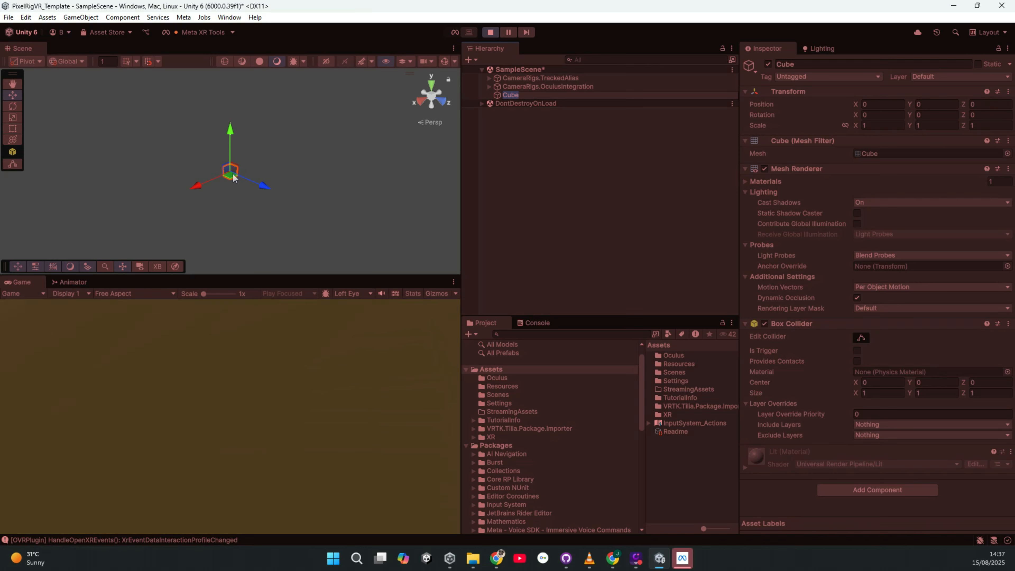
{"action": "left_click_drag", "start_coordinate": [234, 177], "coordinate": [306, 311]}
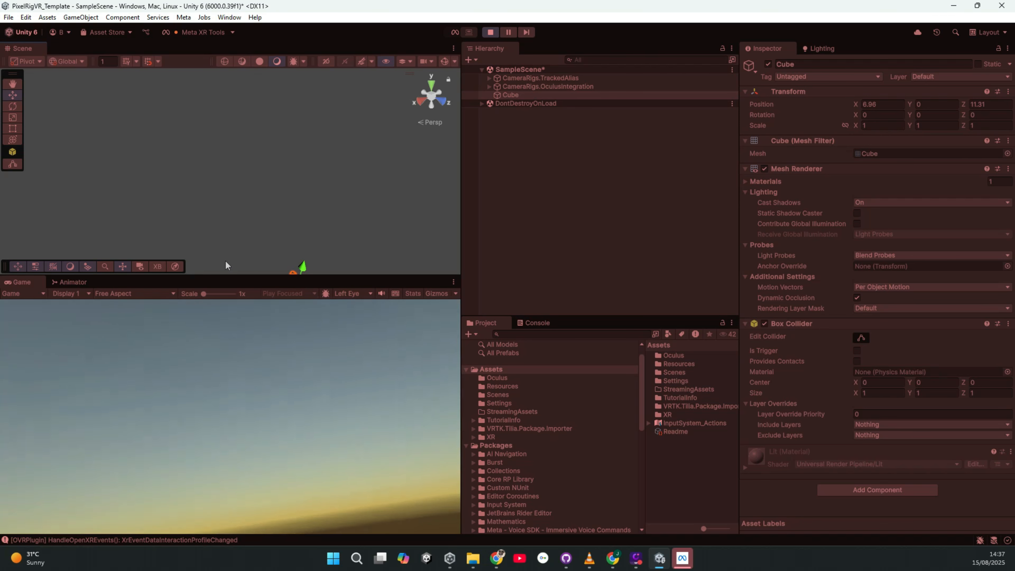
{"action": "left_click", "coordinate": [491, 34]}
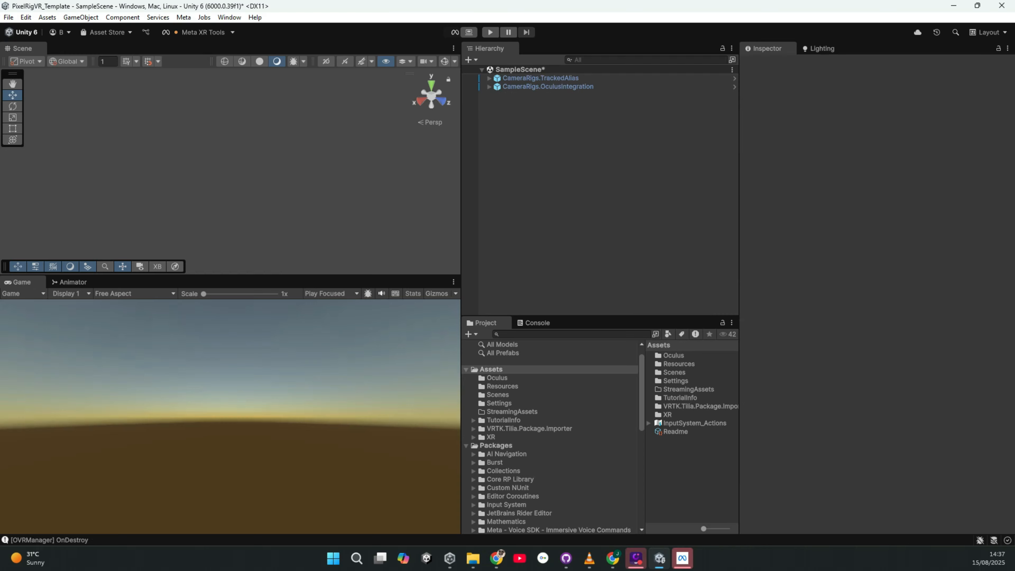